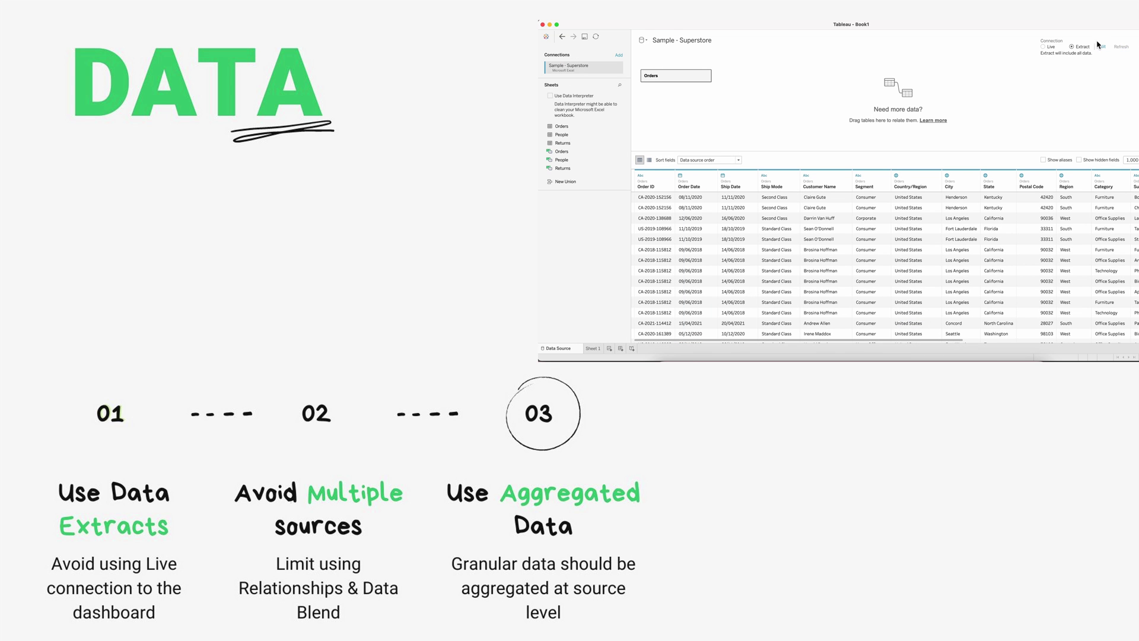
- Make the Superstore extract aggregate visible dimensions with dates rolled up to Month
left_click(1102, 47)
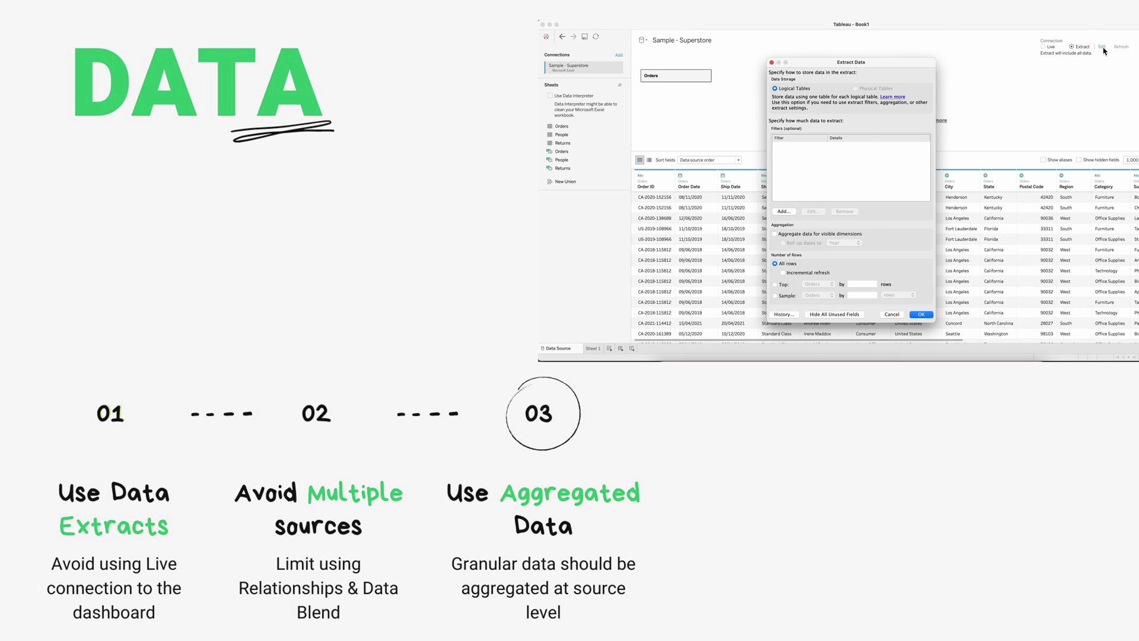
left_click(776, 234)
left_click(795, 245)
left_click(830, 244)
left_click(836, 256)
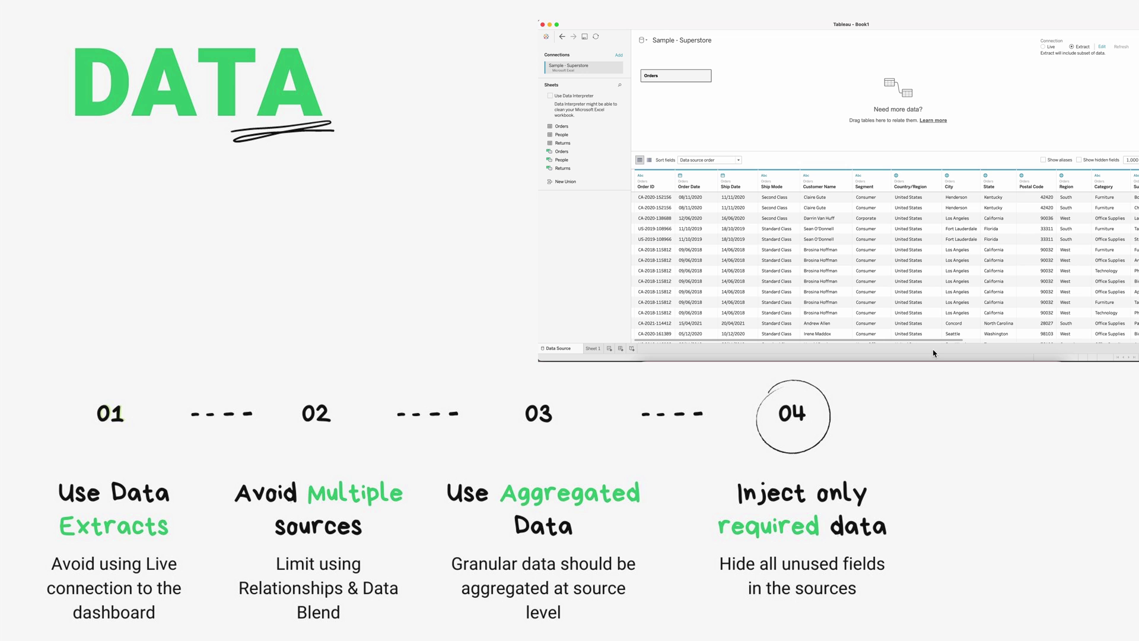
left_click(1104, 47)
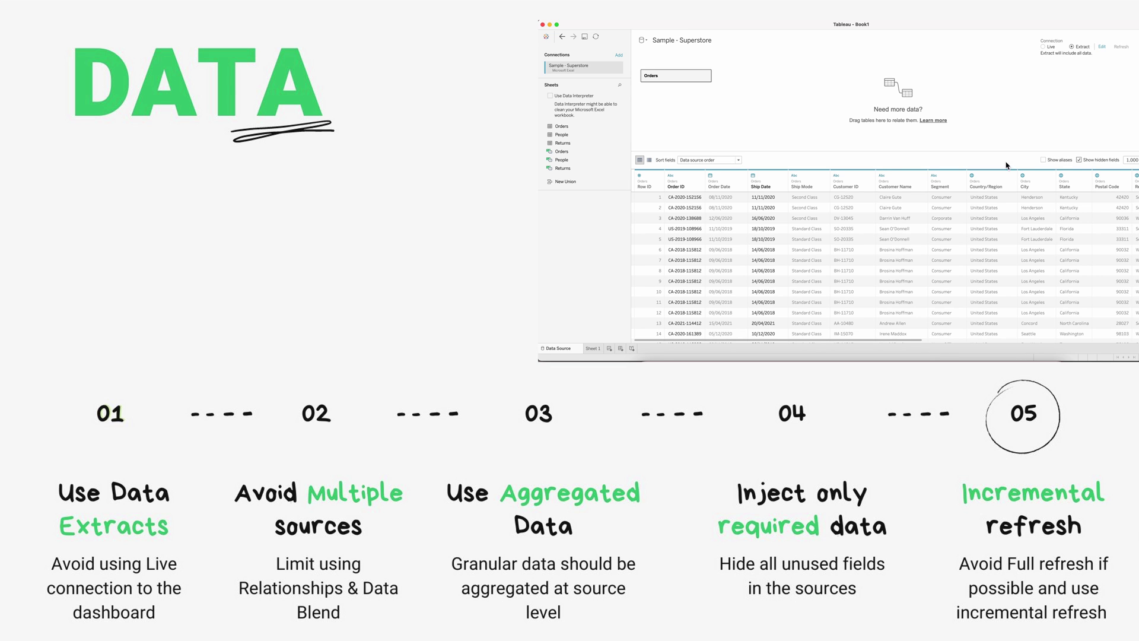
- Enable incremental refresh on the Orders table, detecting new rows by Ship Date
left_click(1101, 47)
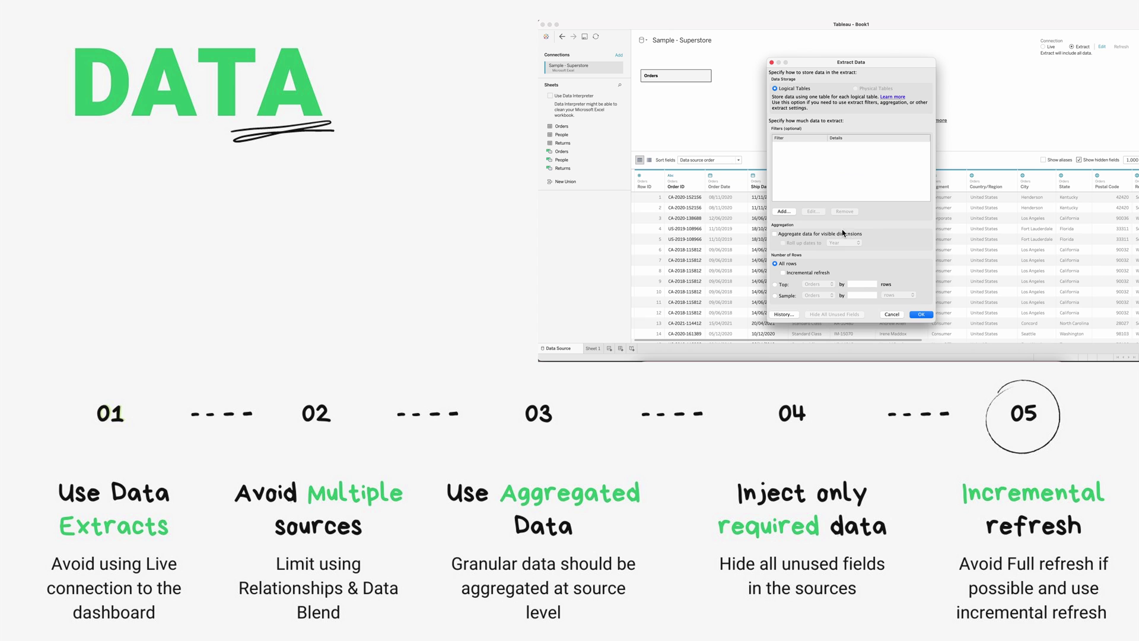
left_click(784, 273)
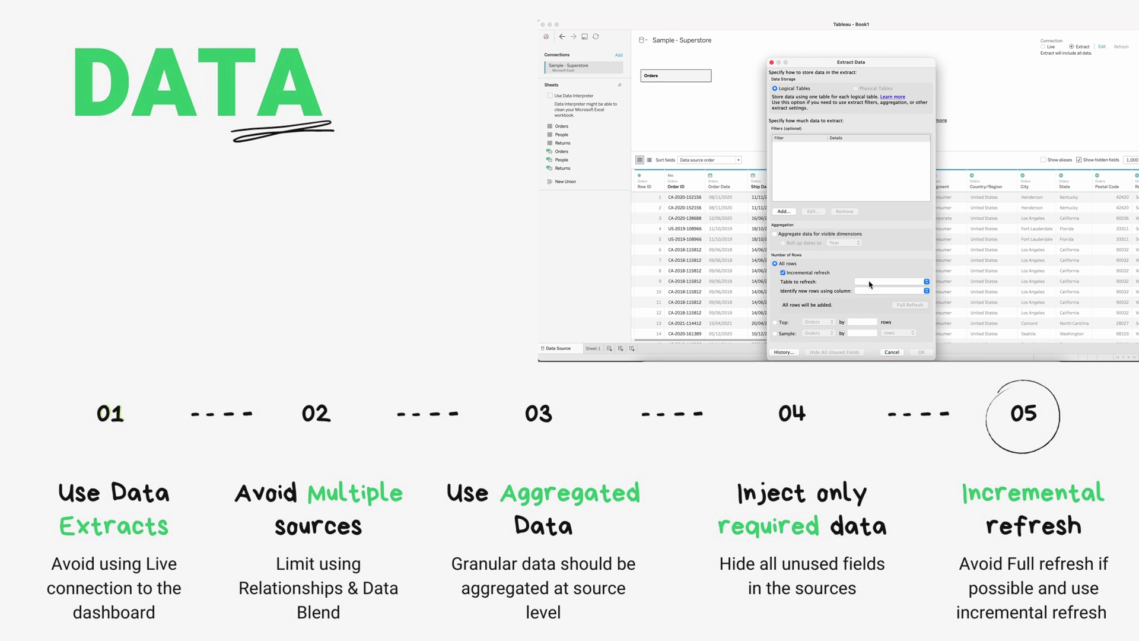
left_click(871, 283)
left_click(872, 283)
left_click(866, 291)
left_click(867, 294)
left_click(920, 352)
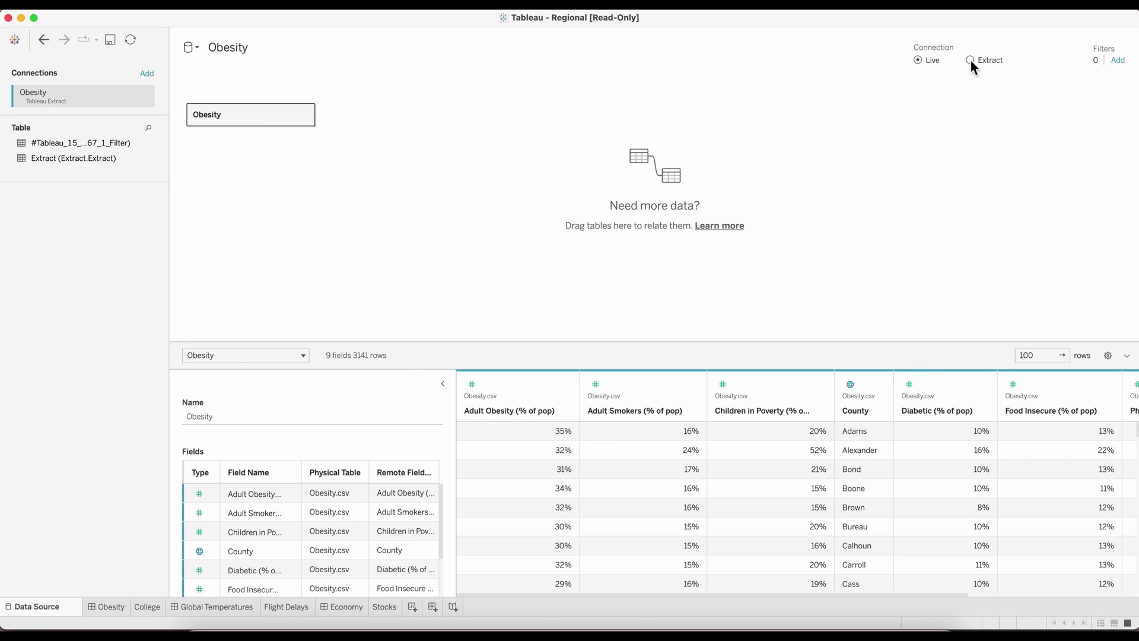
- Switch the Obesity connection to an extract filtered on Region to keep only Midwest
left_click(971, 60)
left_click(991, 61)
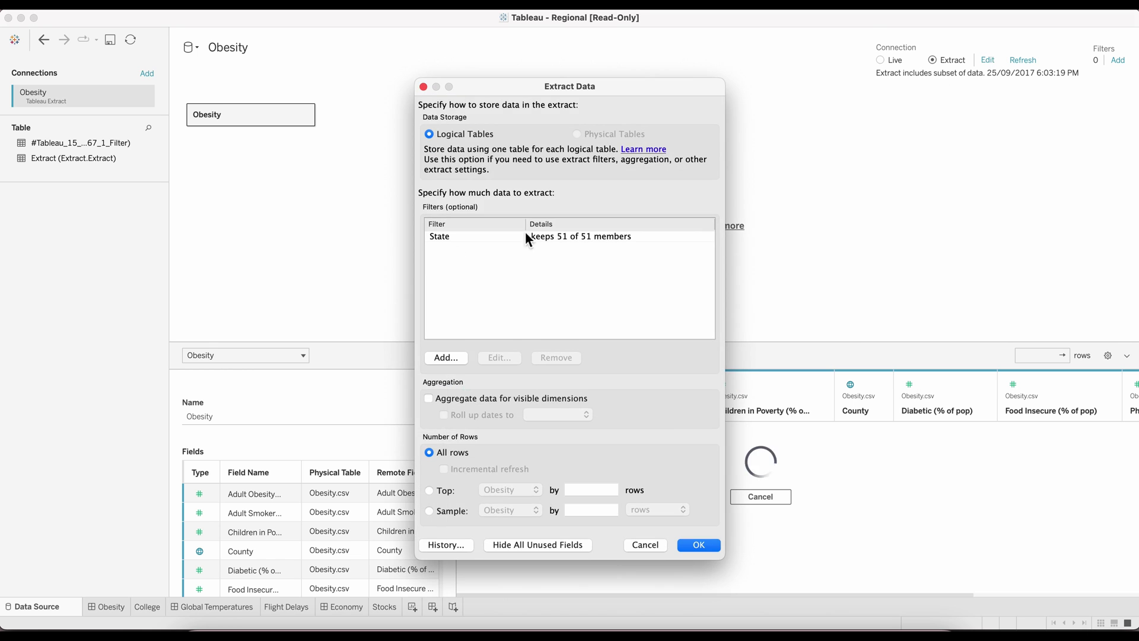
left_click(453, 363)
left_click(480, 353)
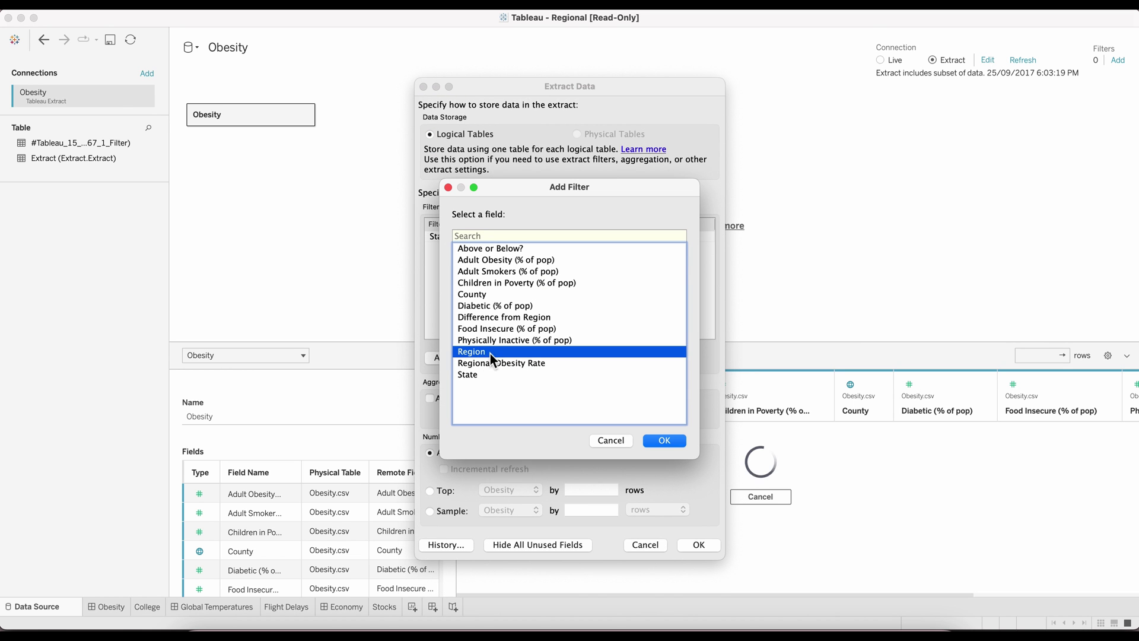
left_click(665, 440)
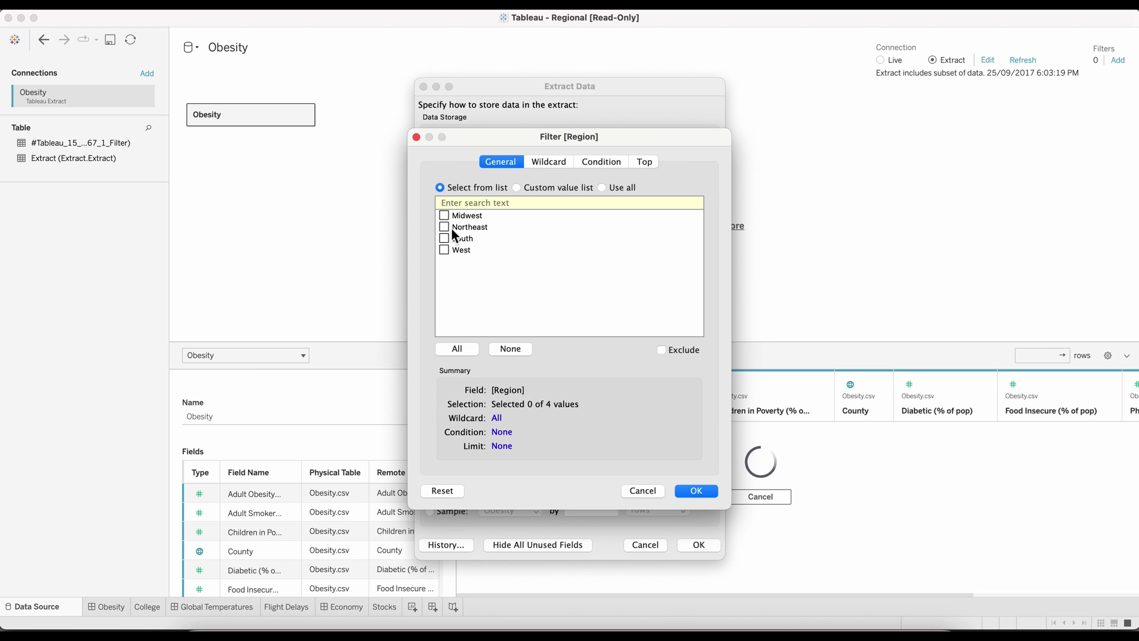
left_click(445, 216)
left_click(709, 492)
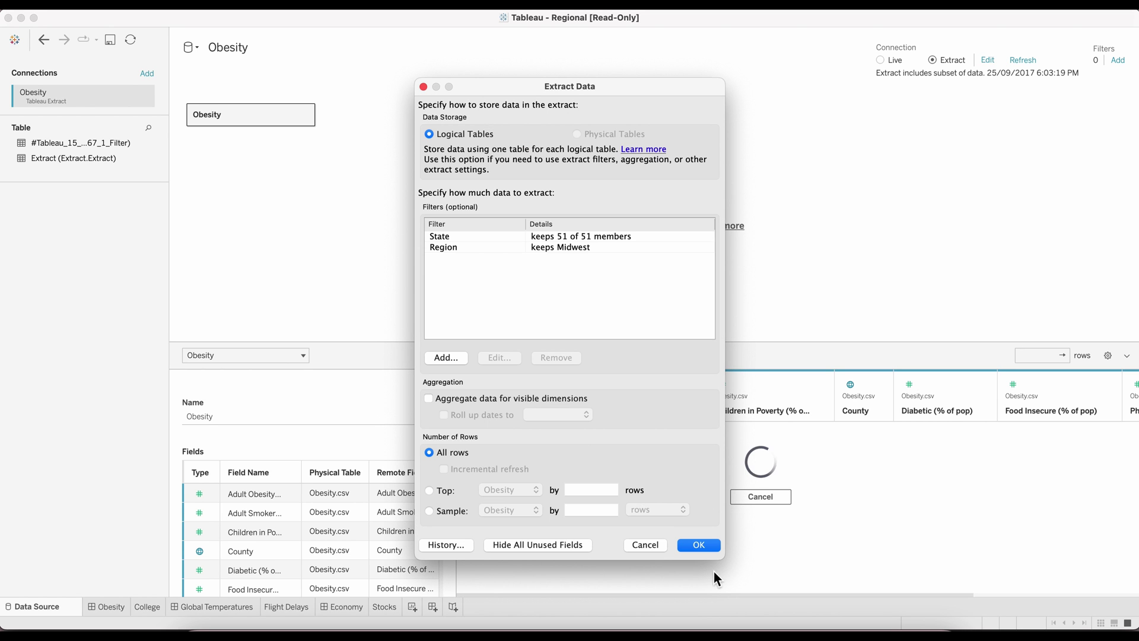
left_click(711, 546)
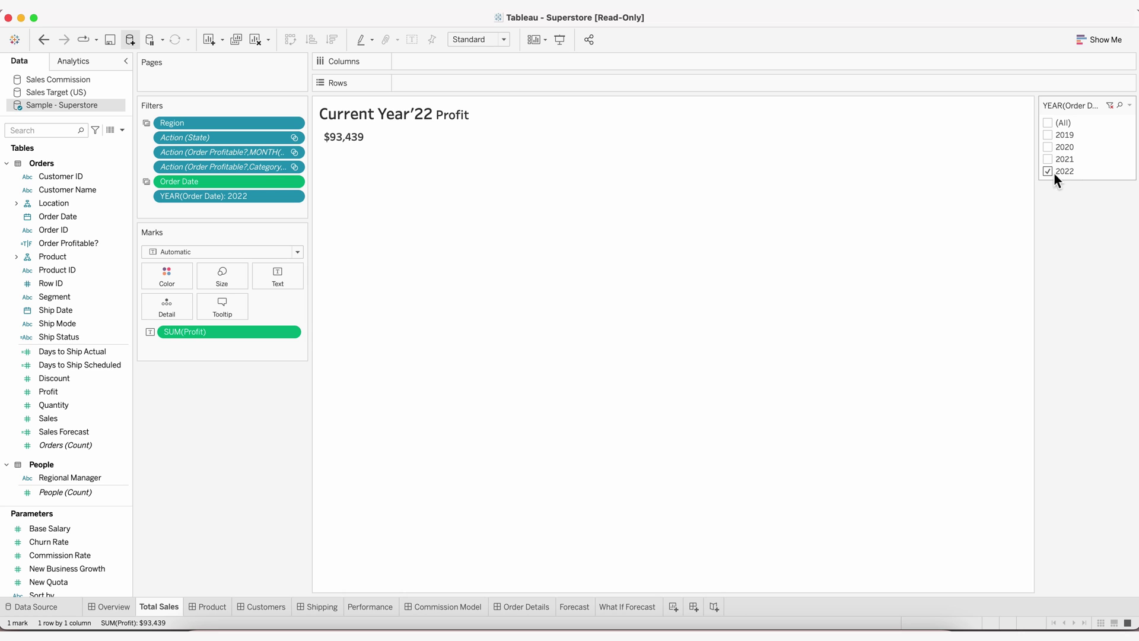
- Add the YEAR(Order Date) filter to context
right_click(188, 202)
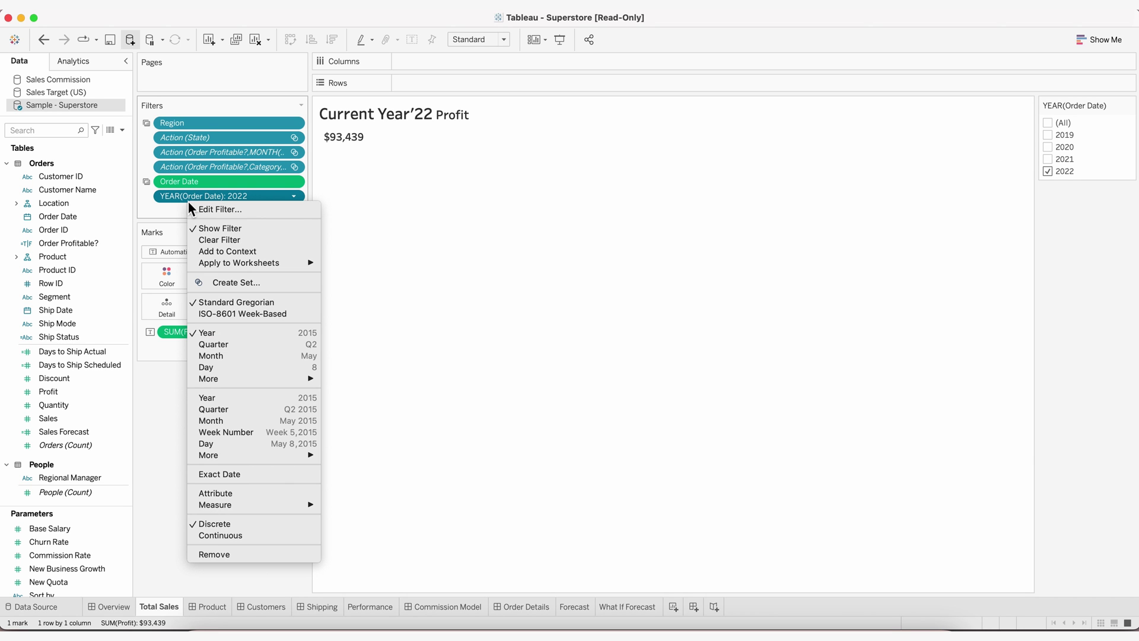
left_click(213, 254)
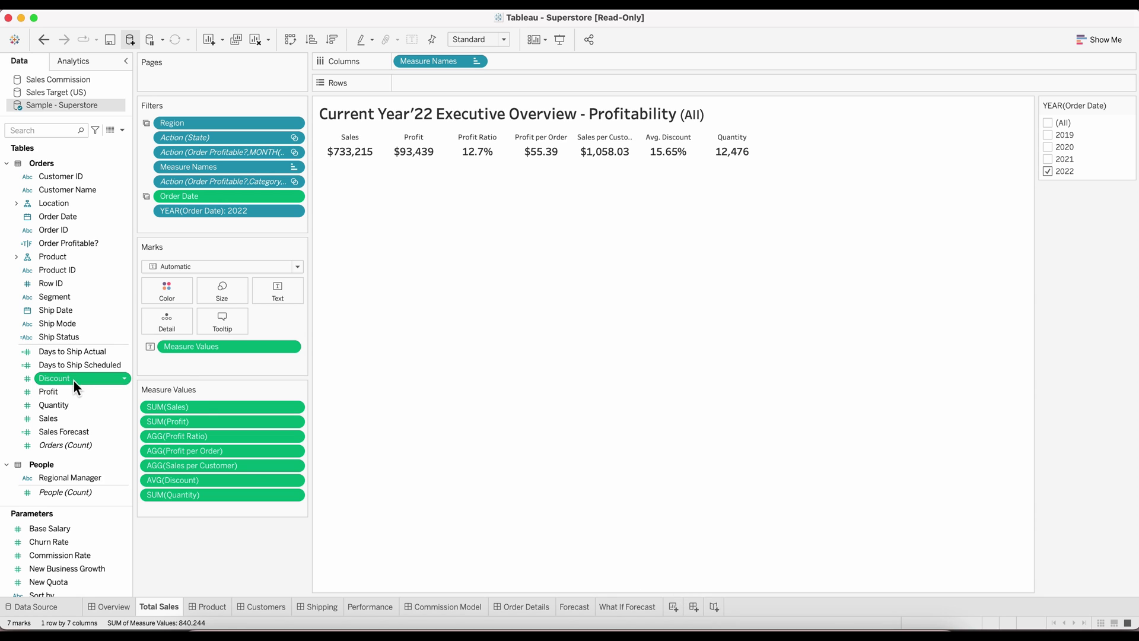
- Show filters for SUM(Discount) and Order ID on the Executive Overview sheet
right_click(73, 381)
left_click(98, 398)
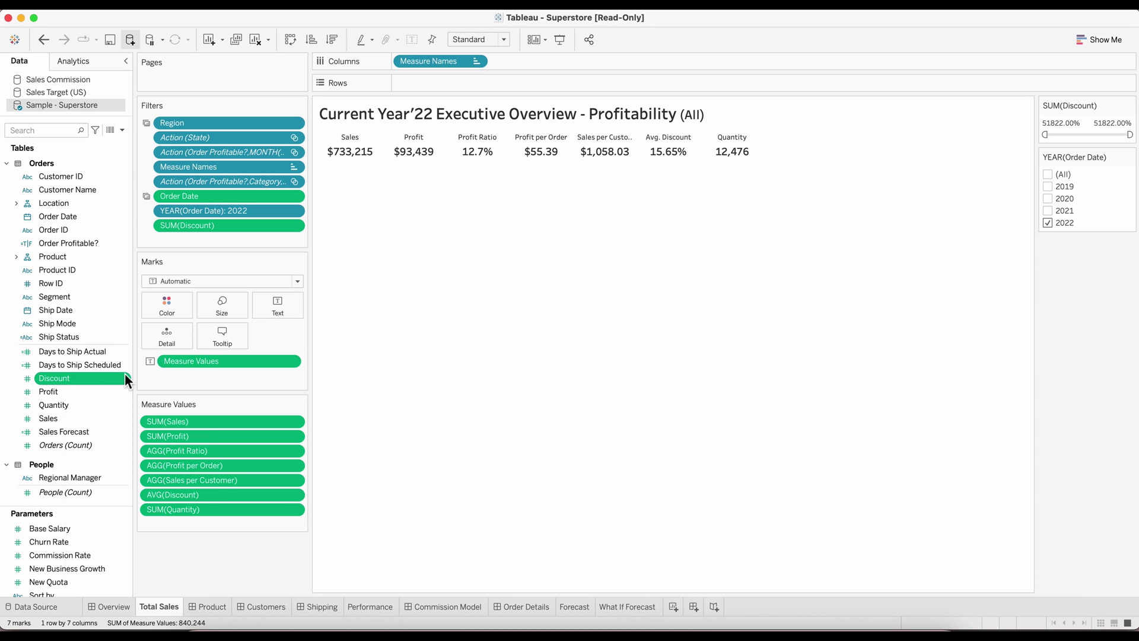
left_click(63, 234)
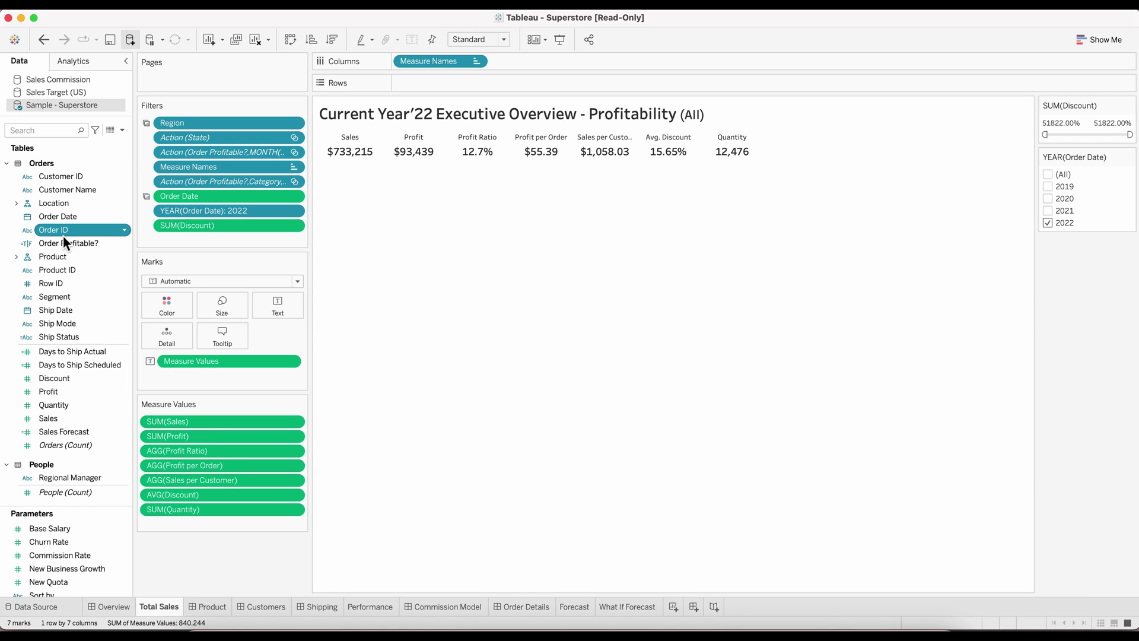
right_click(69, 233)
left_click(81, 255)
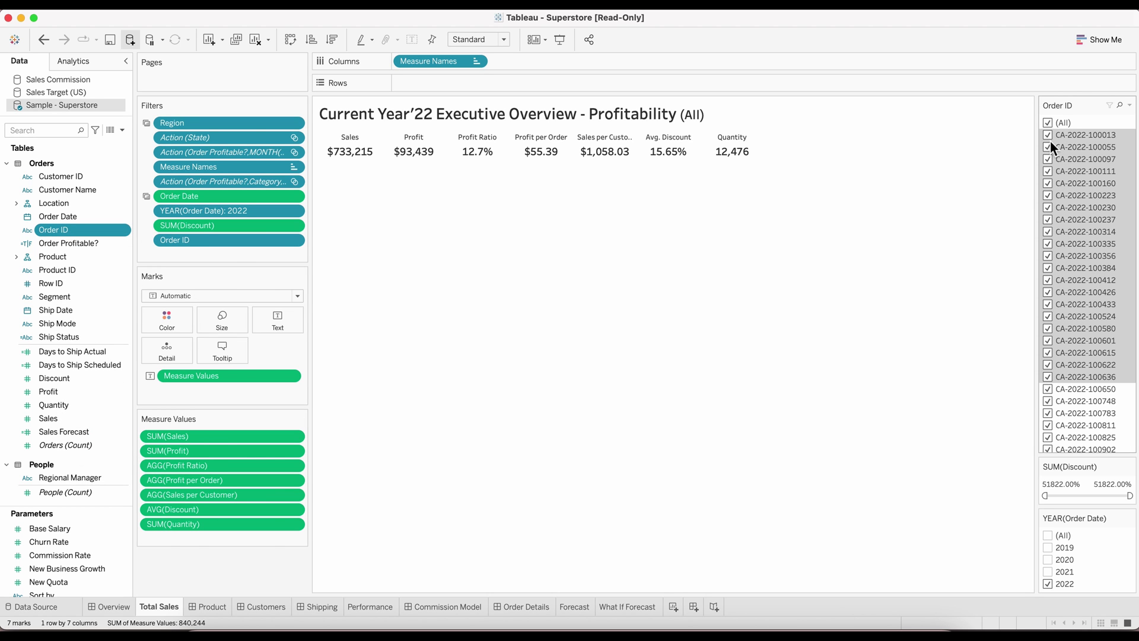
- Toggle a block of order IDs off and on, then remove the Order ID filter
left_click(1049, 137)
left_click(1049, 140)
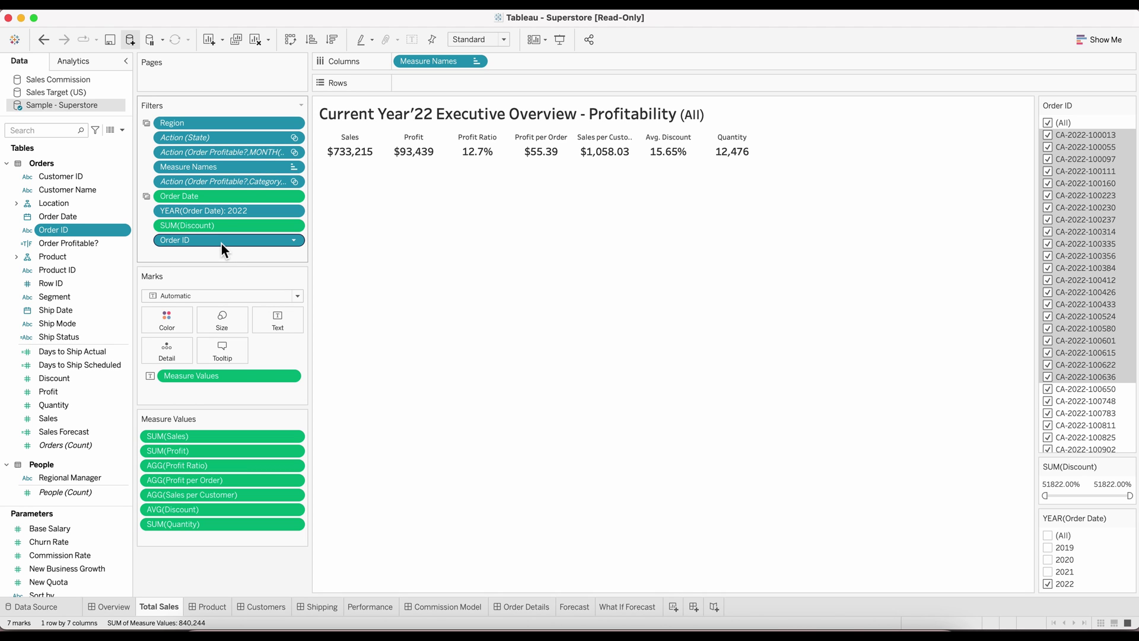
left_click(301, 105)
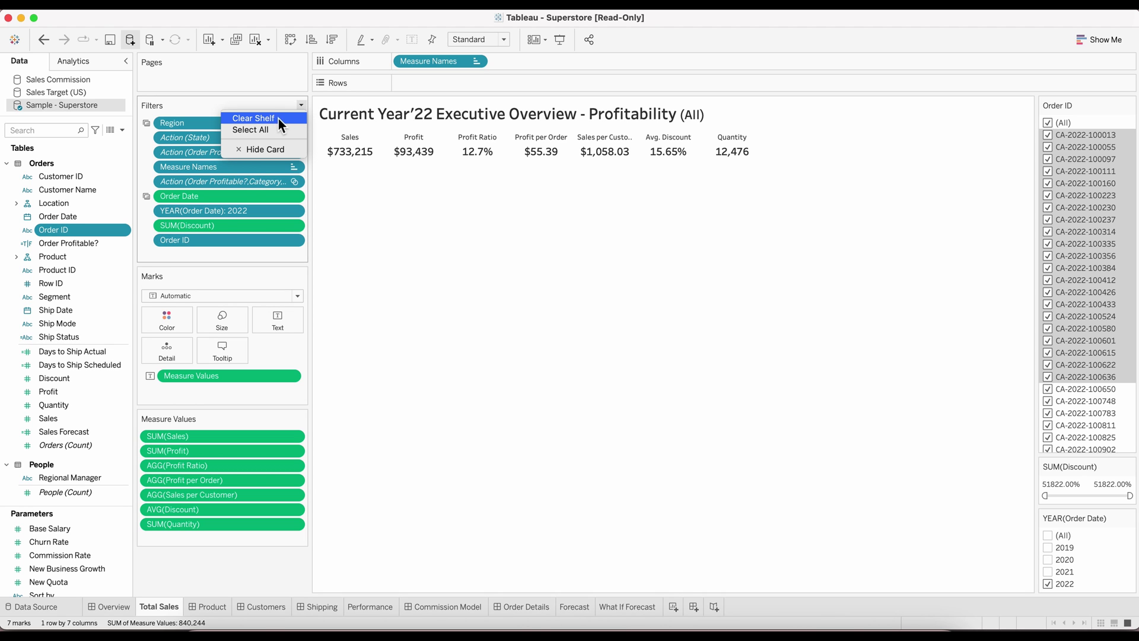
left_click(262, 240)
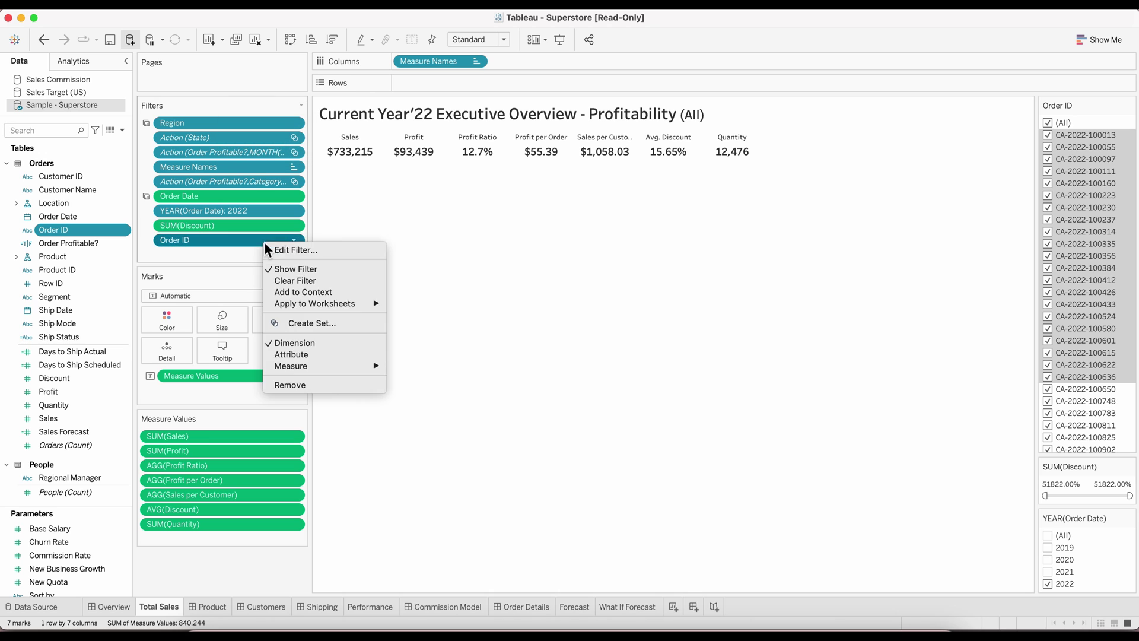
left_click(289, 384)
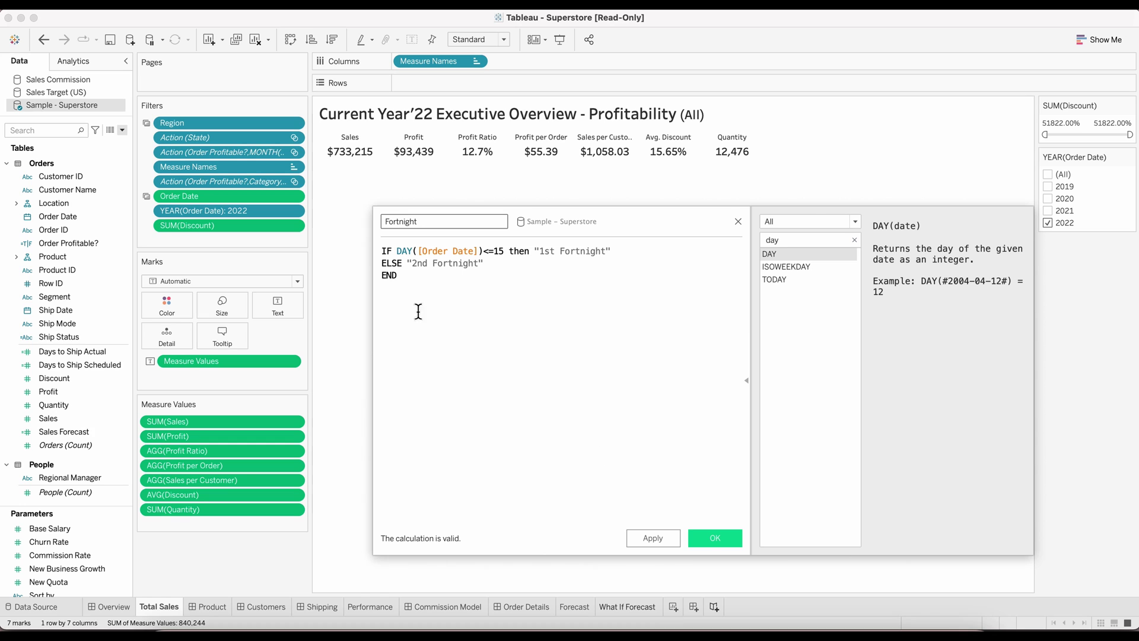
- Select the entire Fortnight calculation formula
left_click_drag(403, 289, 372, 240)
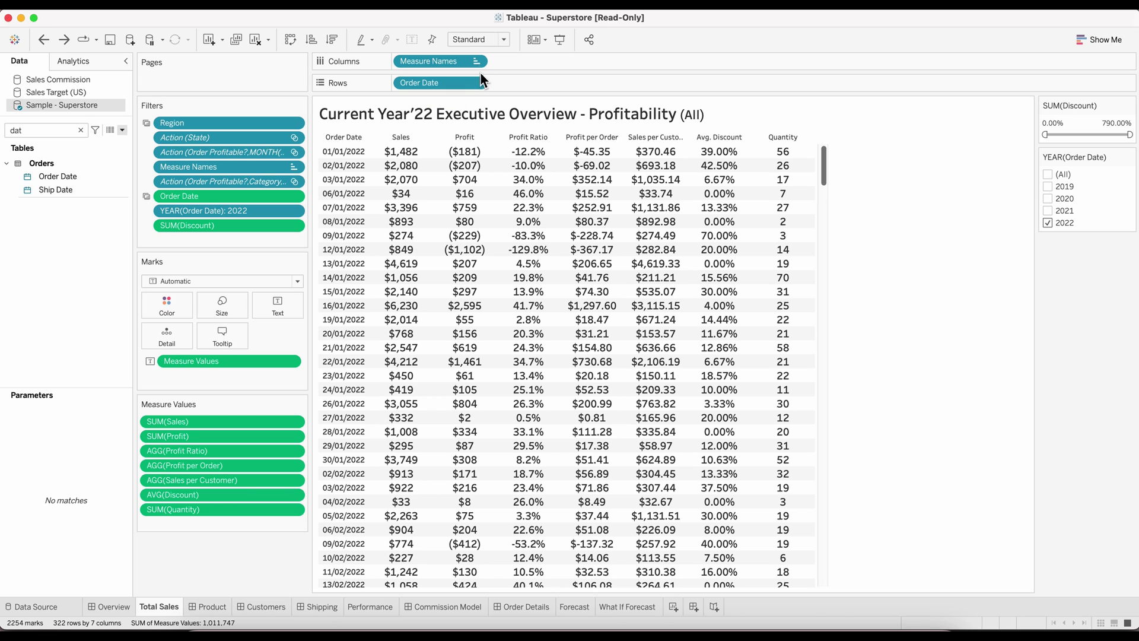
- Open and dismiss the Order Date sort options without changing the order
left_click(362, 137)
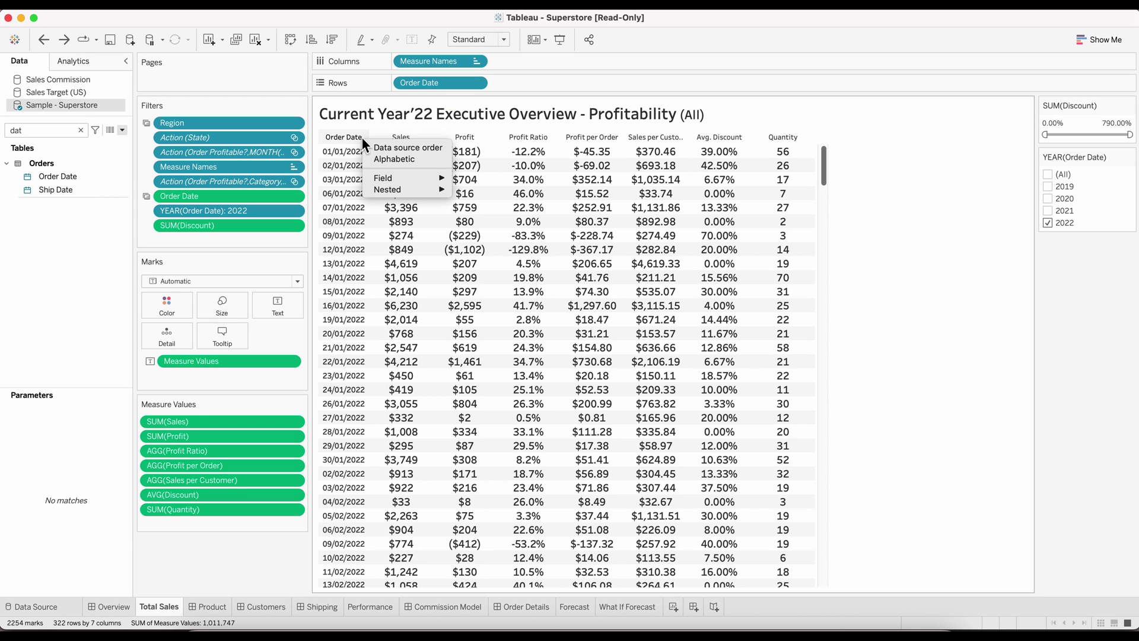
left_click(390, 148)
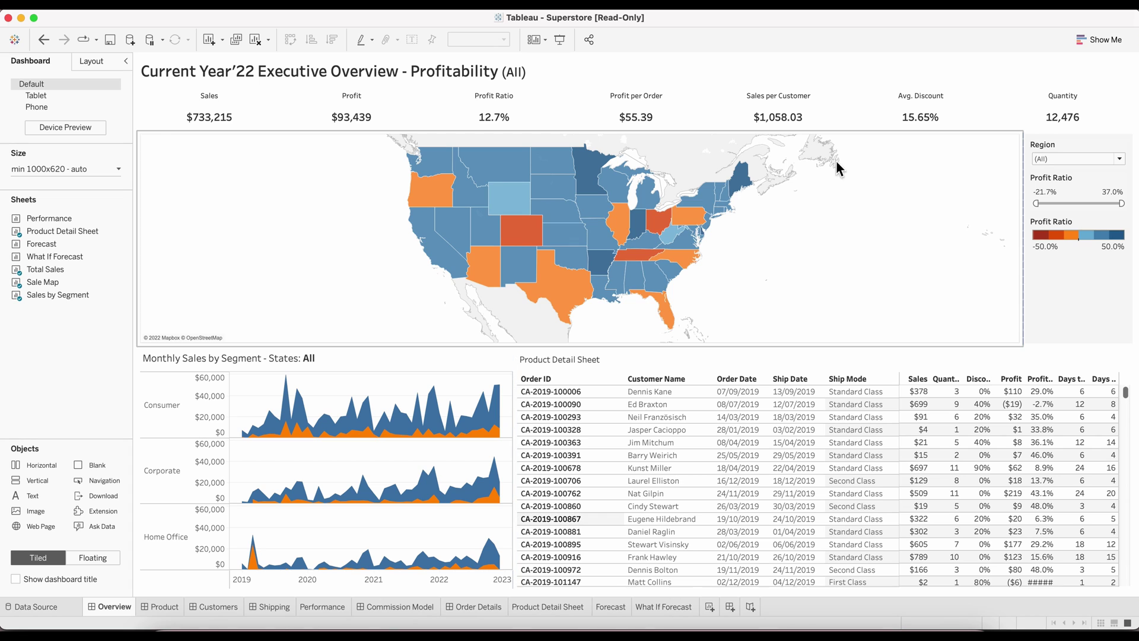
- Use the Product Detail Sheet as a dashboard filter, test an order row, then open the Sale Map sheet
left_click(860, 186)
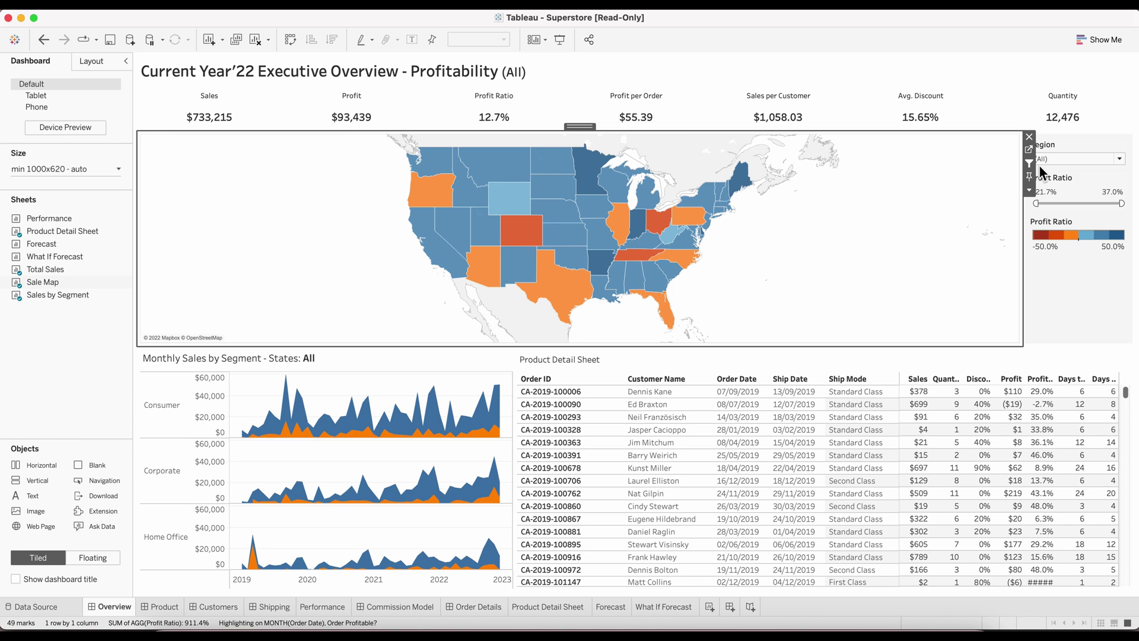
left_click(479, 368)
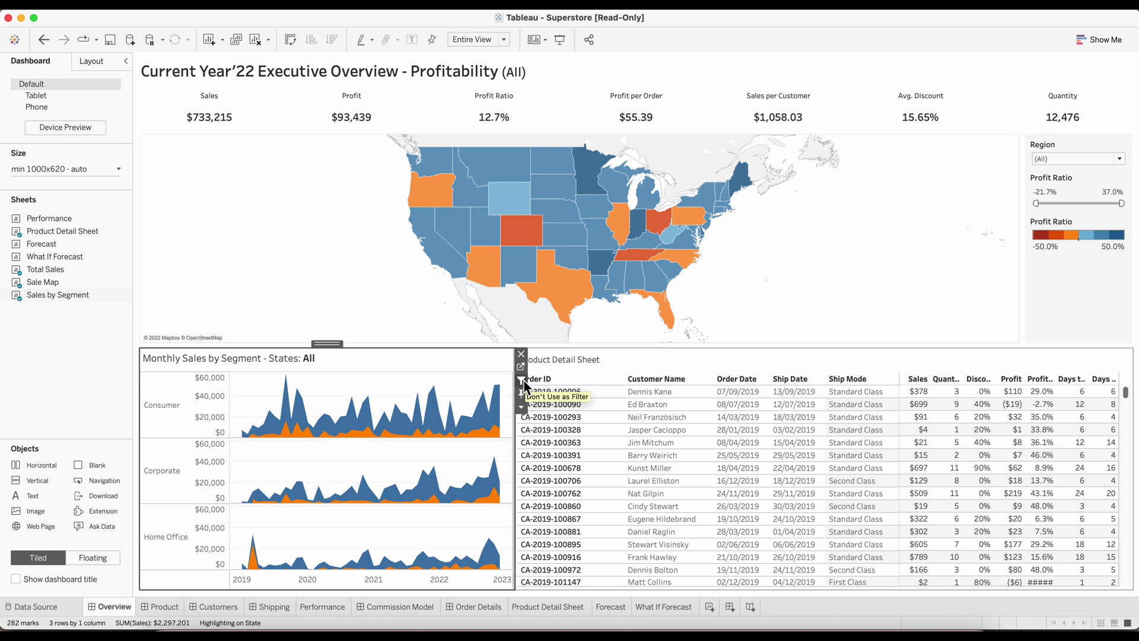
left_click(611, 359)
left_click(508, 381)
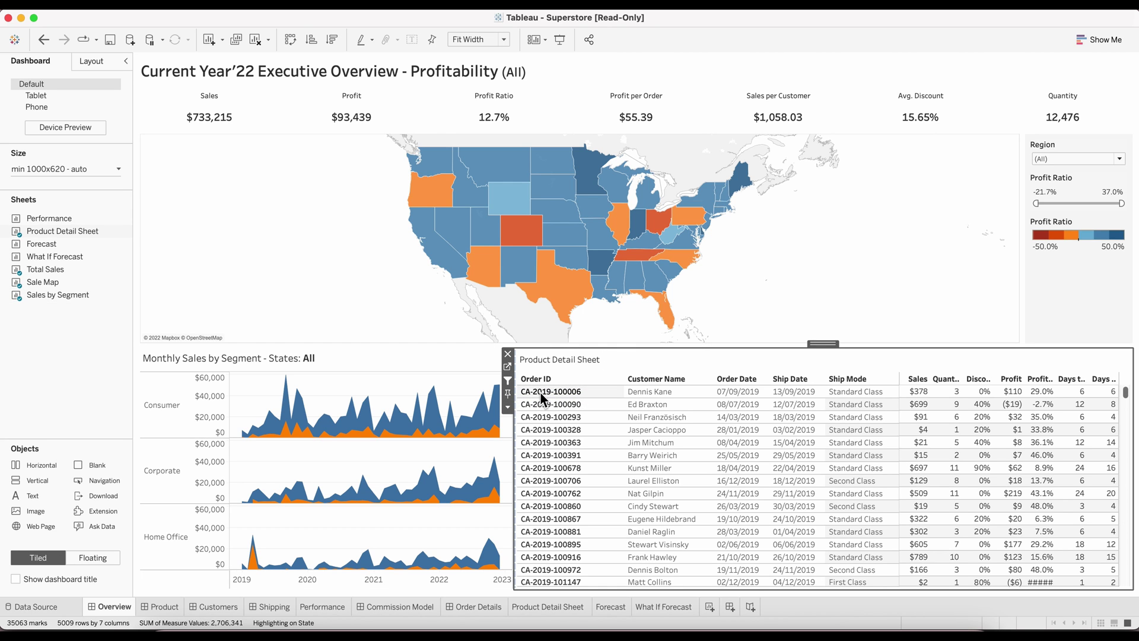
left_click(540, 391)
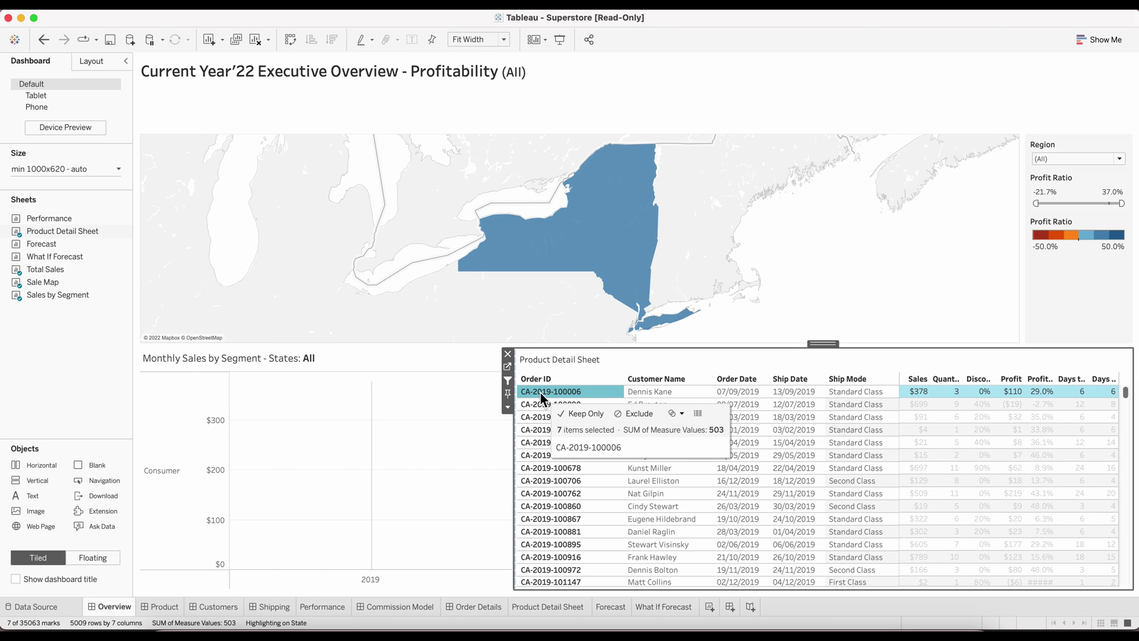
left_click(540, 392)
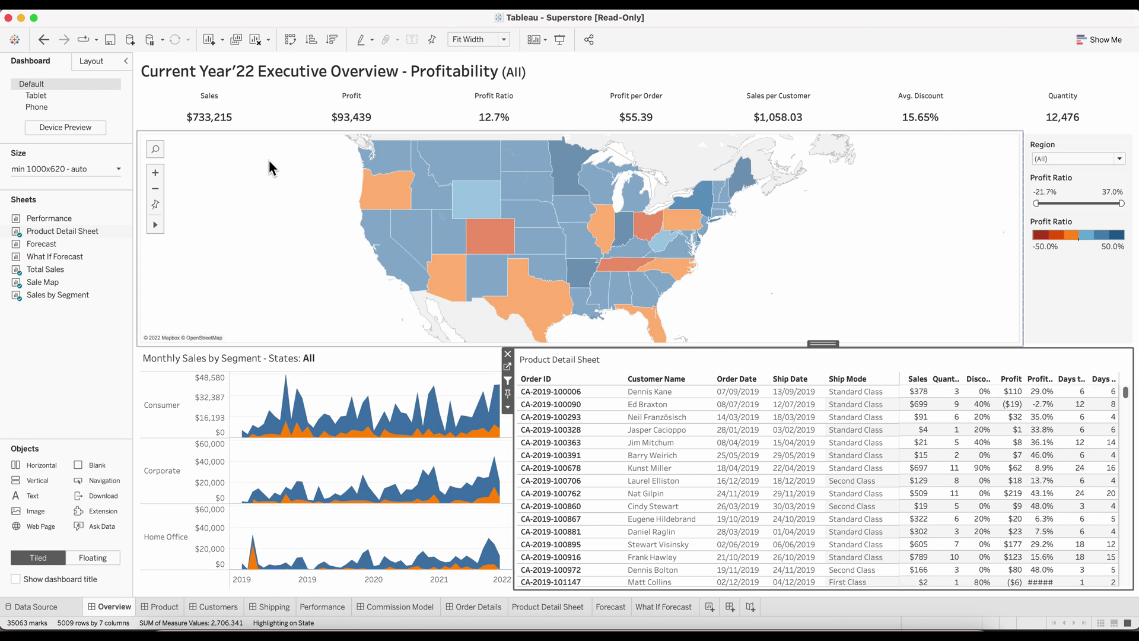
left_click(220, 161)
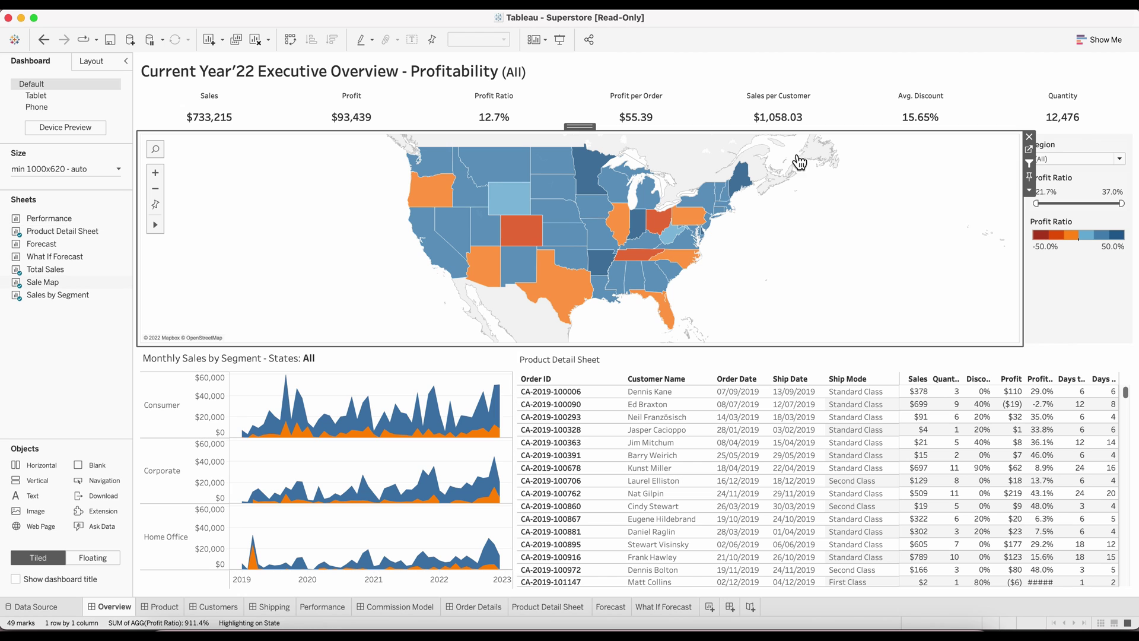
left_click(1030, 151)
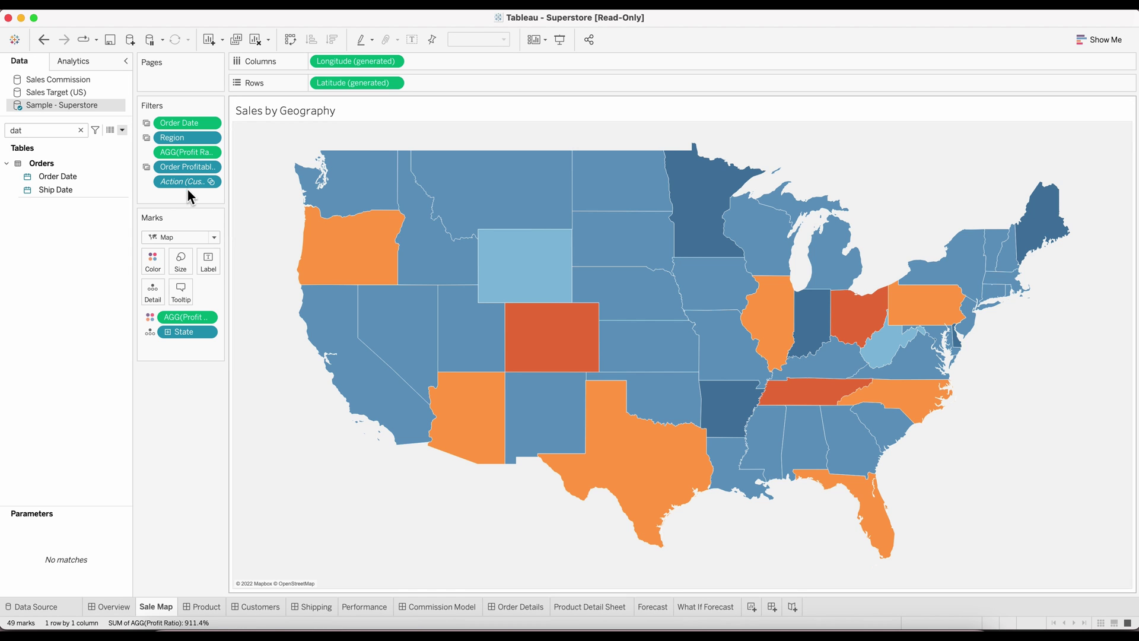
- Review the Sale Map action filter's settings and close them unchanged, keeping all values
right_click(187, 181)
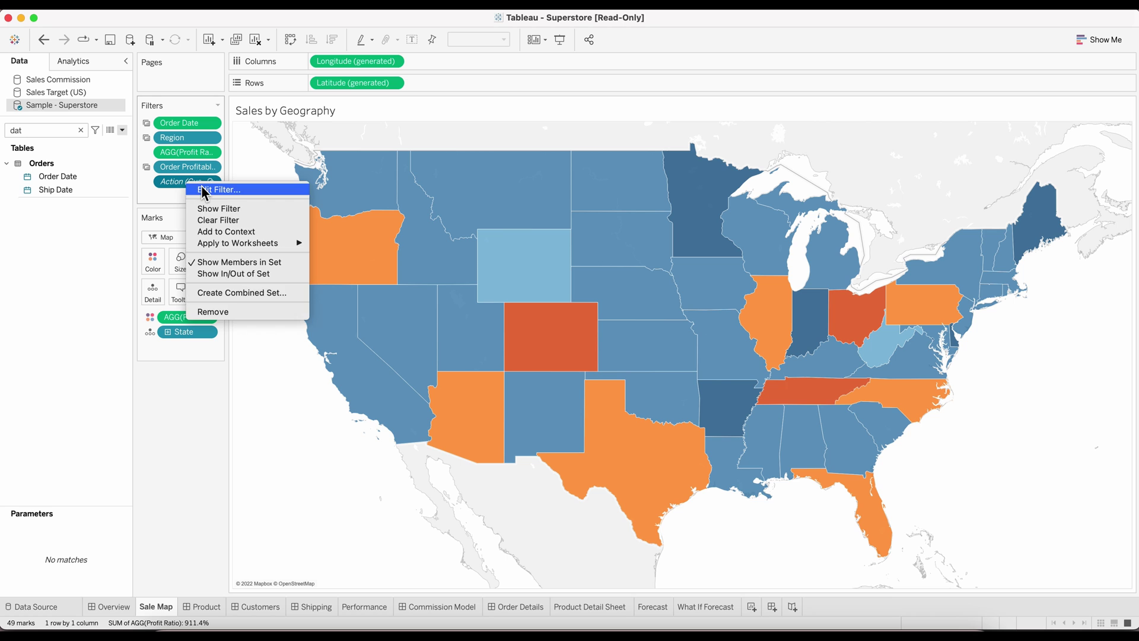
left_click(305, 236)
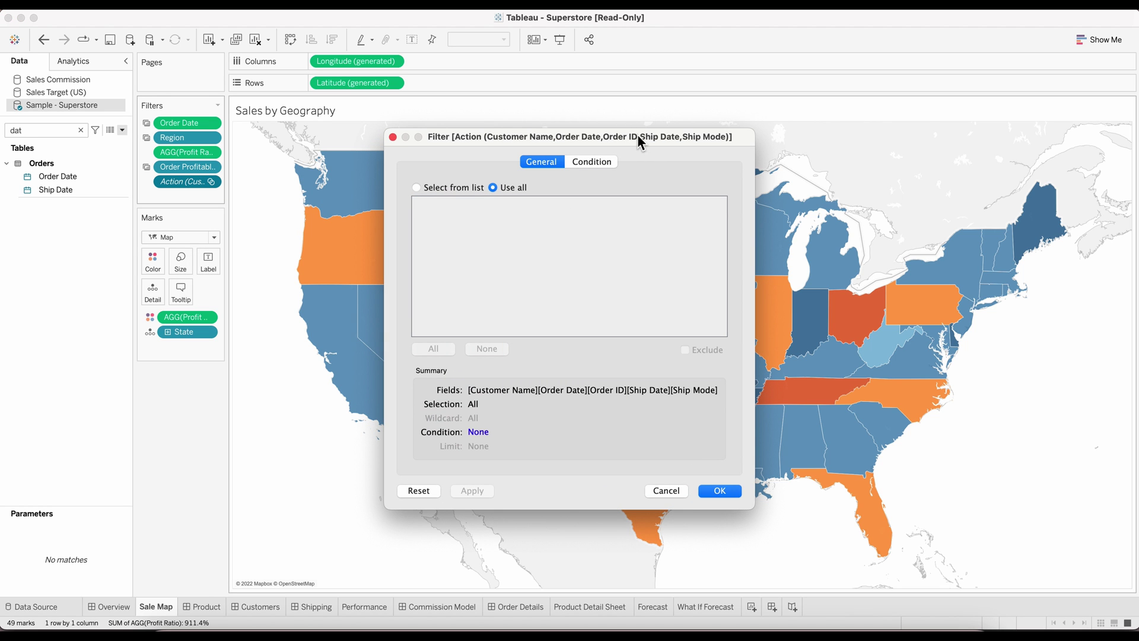
left_click(716, 491)
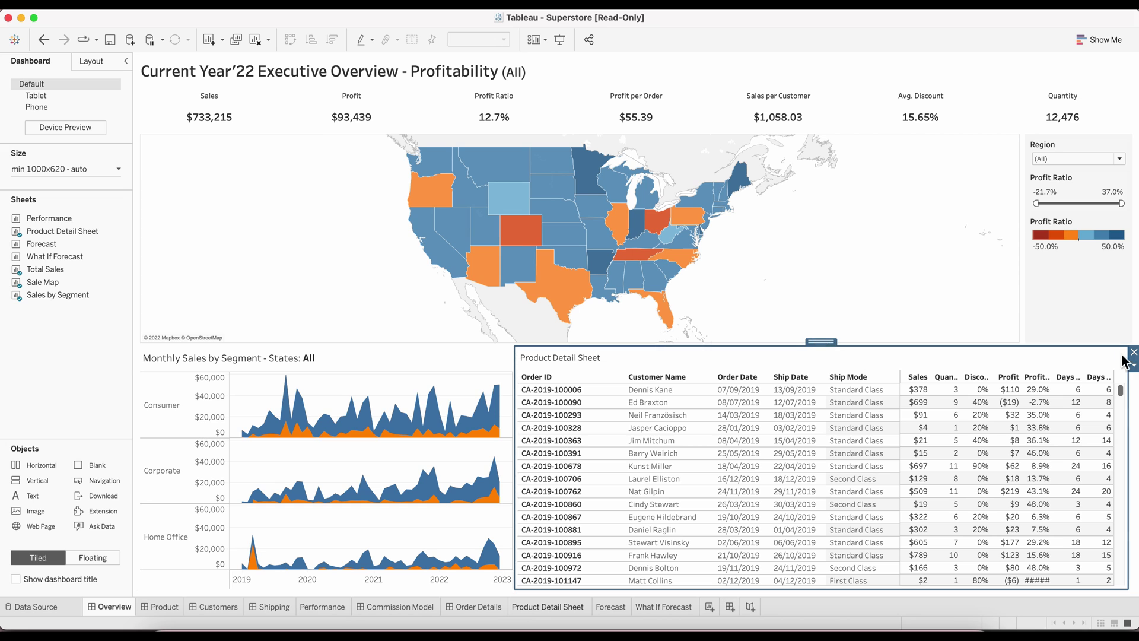
- Add a show/hide button to the Product Detail Sheet container, test it in presentation mode, leaving it hidden
right_click(1131, 362)
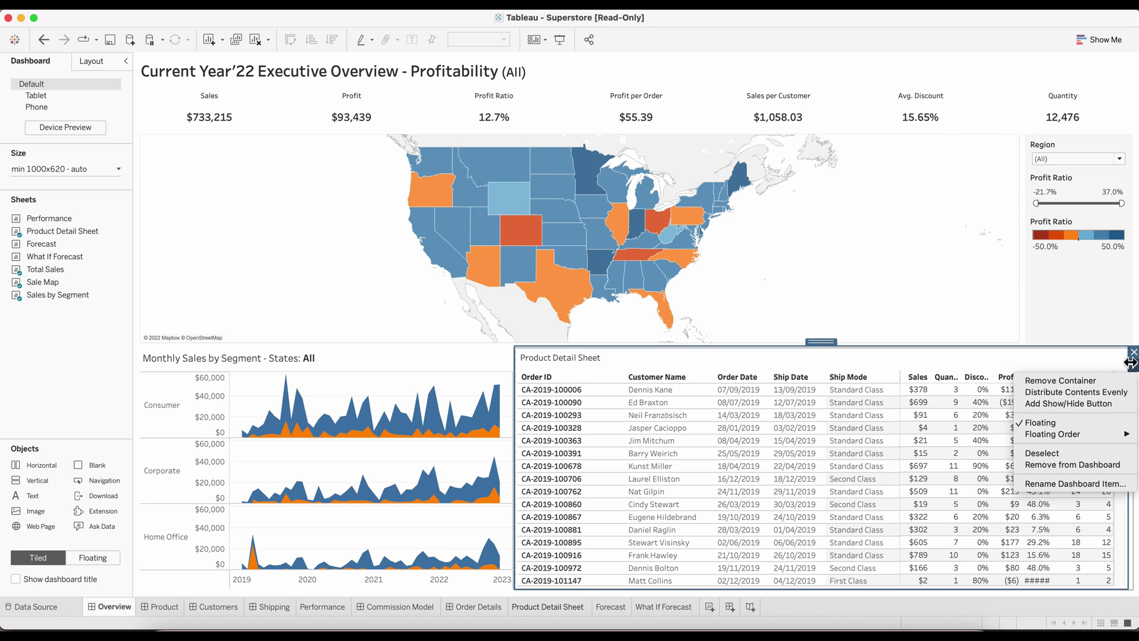
left_click(1090, 404)
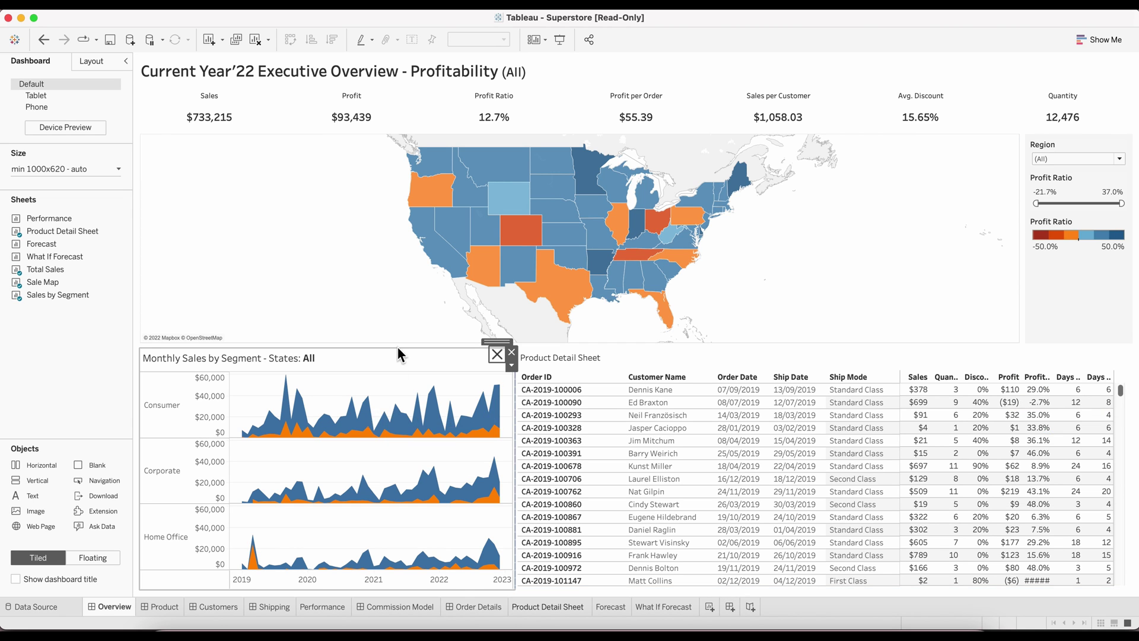
left_click(560, 41)
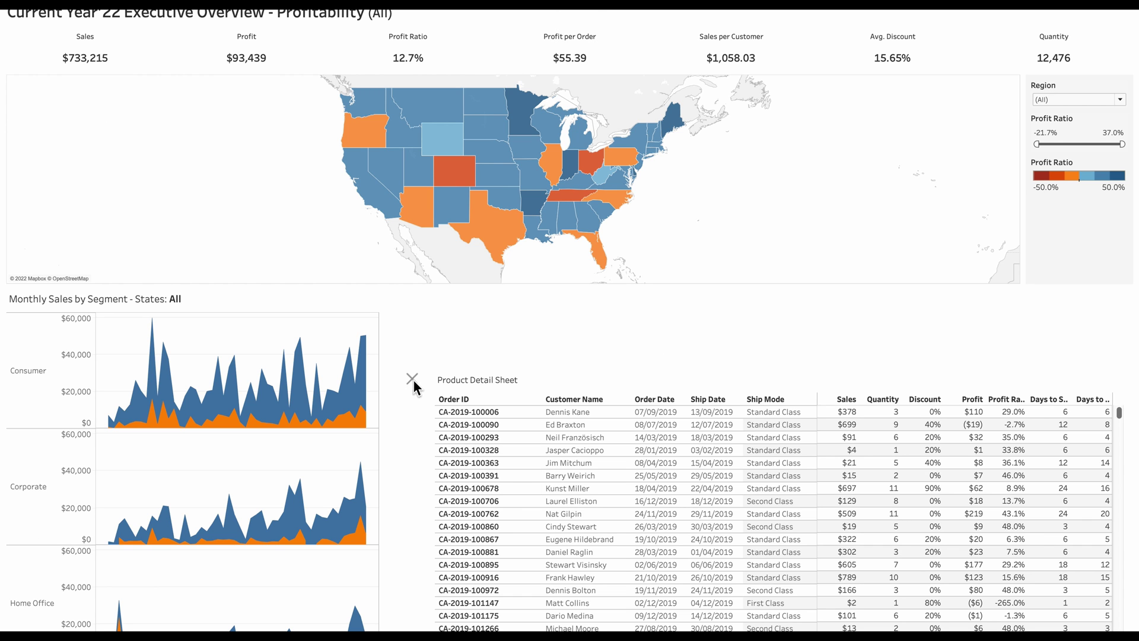
left_click(413, 380)
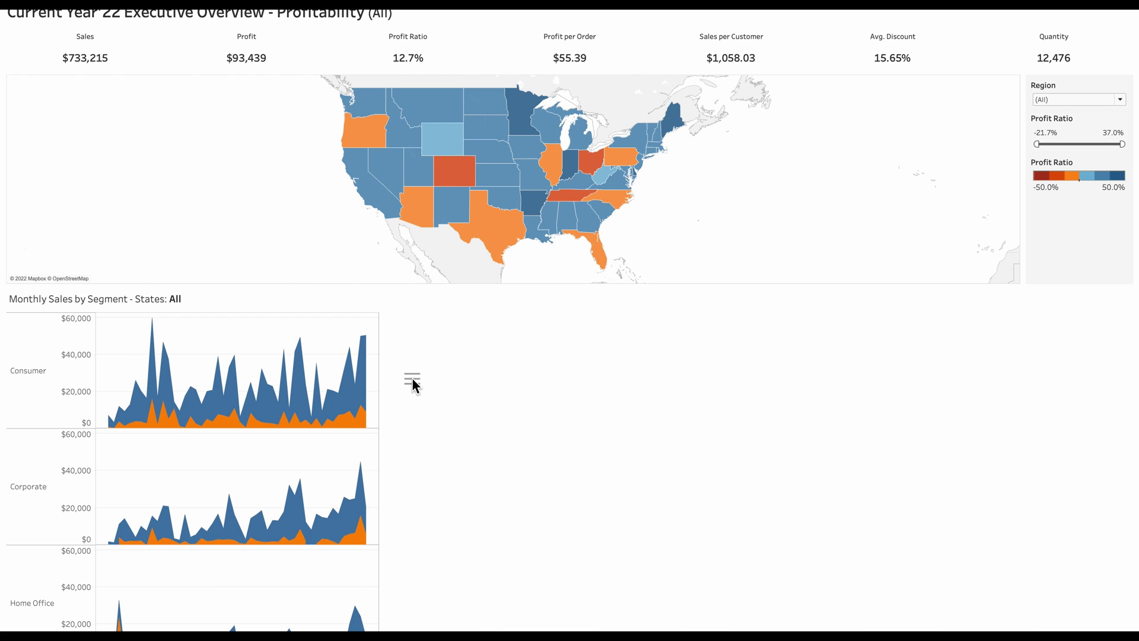
left_click(413, 381)
left_click(412, 379)
key("Escape")
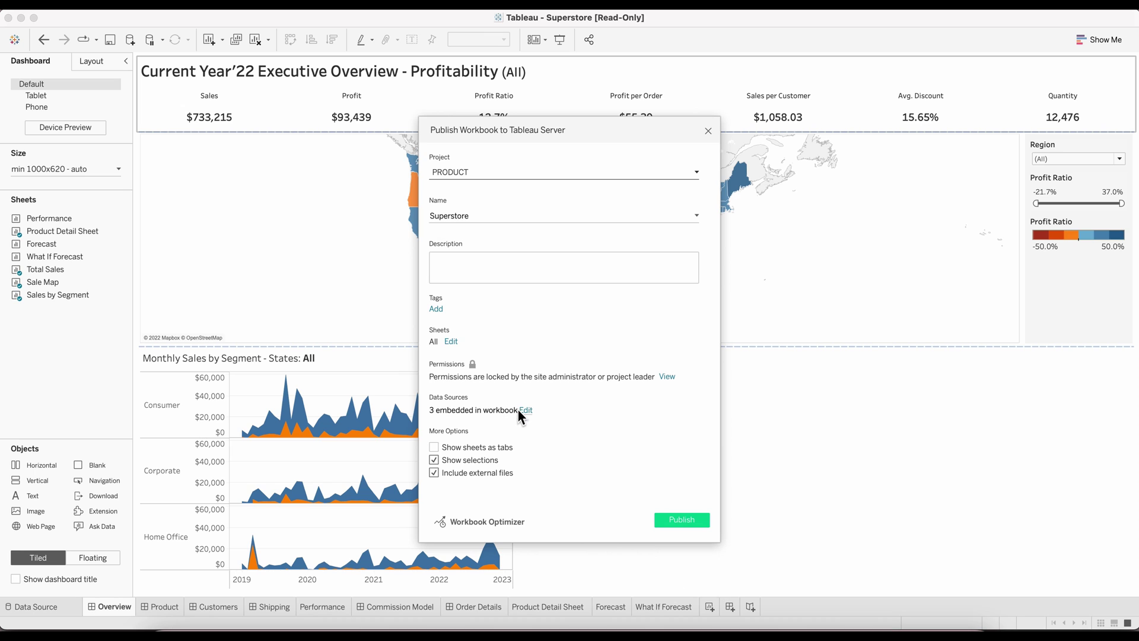
- Change the publish type of the Sales Commission and Sales Target data sources to Published separately
left_click(523, 410)
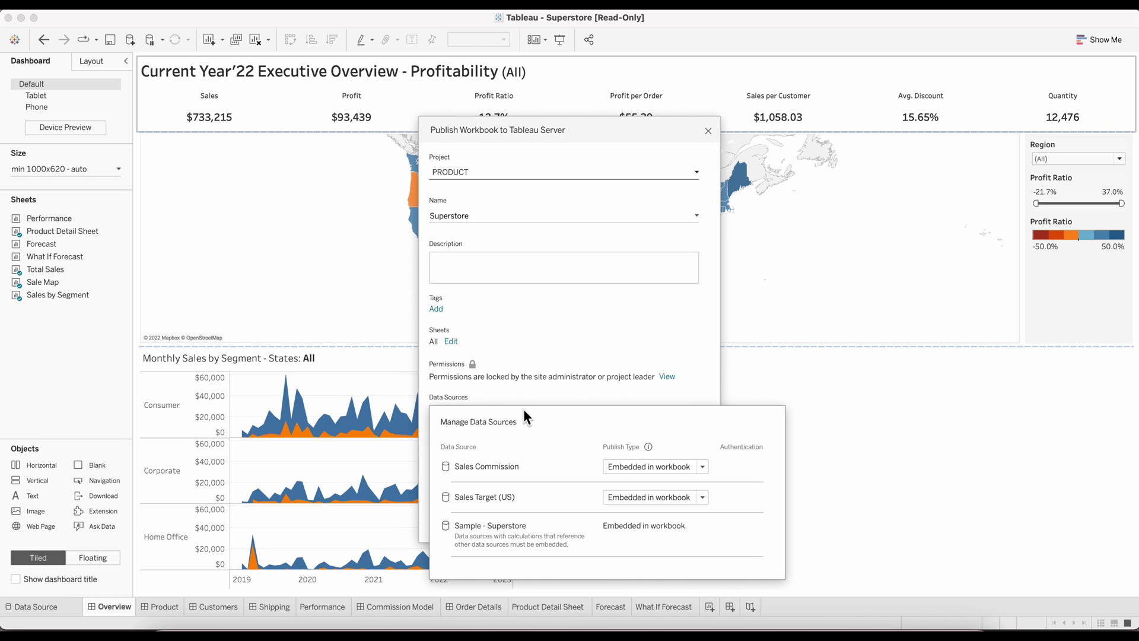
left_click(645, 466)
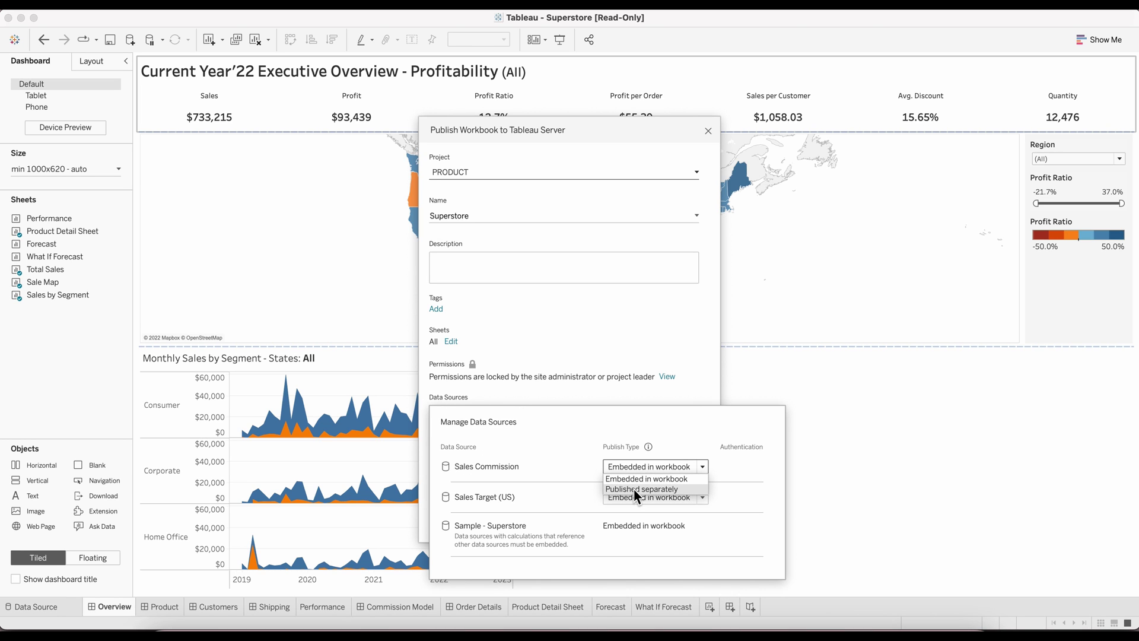
left_click(634, 489)
left_click(639, 497)
left_click(642, 519)
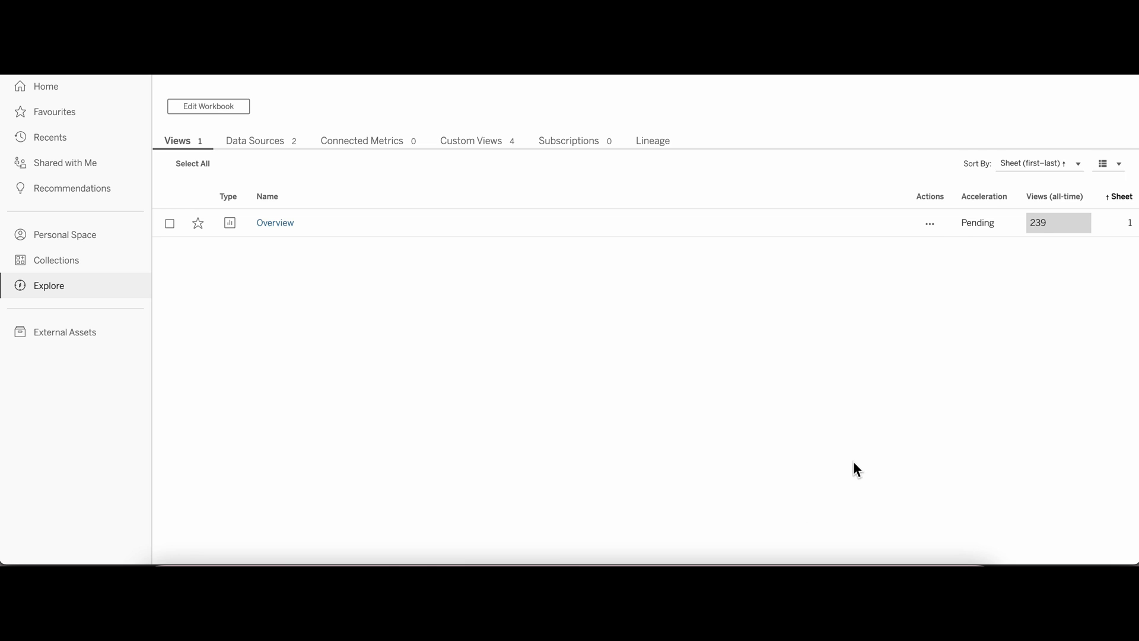
- Show the Overview view's Acceleration options on Tableau Server, where Enabled is selected
left_click(925, 227)
mouse_move(986, 411)
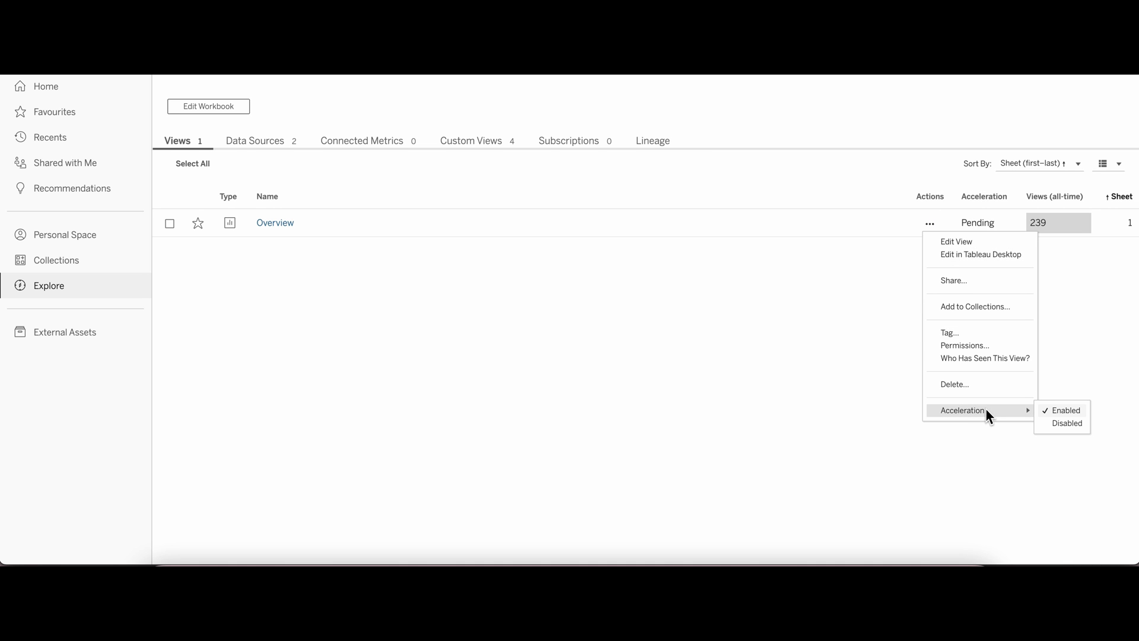